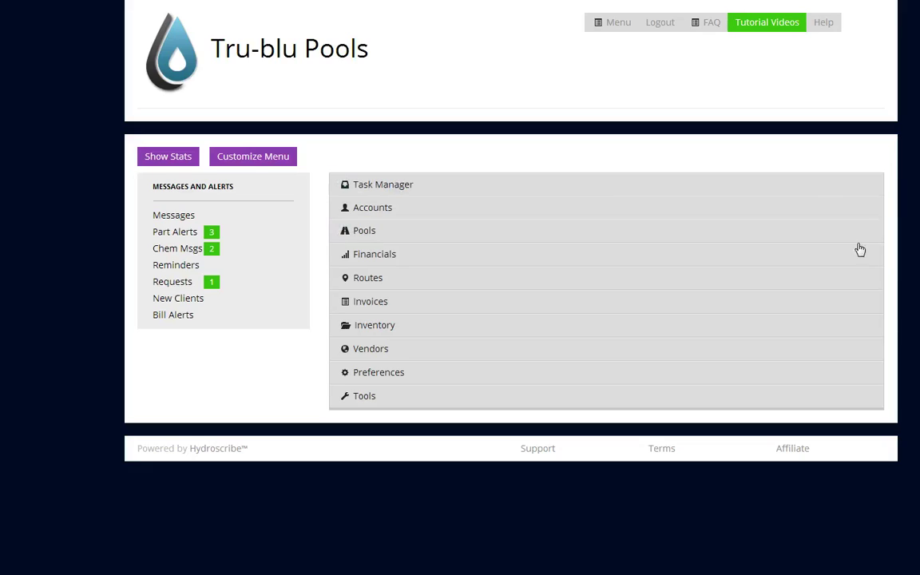
Add a route named "South route" serviced by truck number 5, and return to the routes list.
click(378, 281)
click(386, 306)
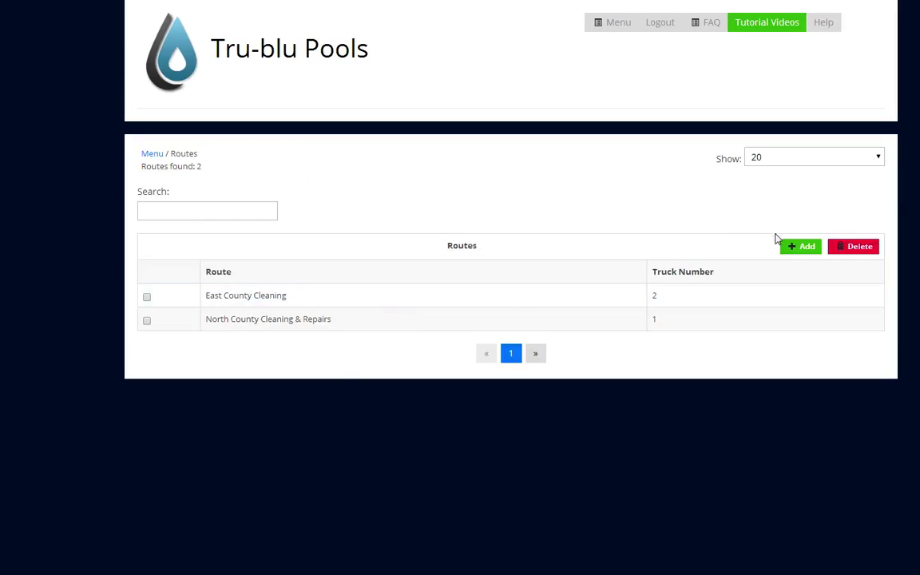
click(804, 249)
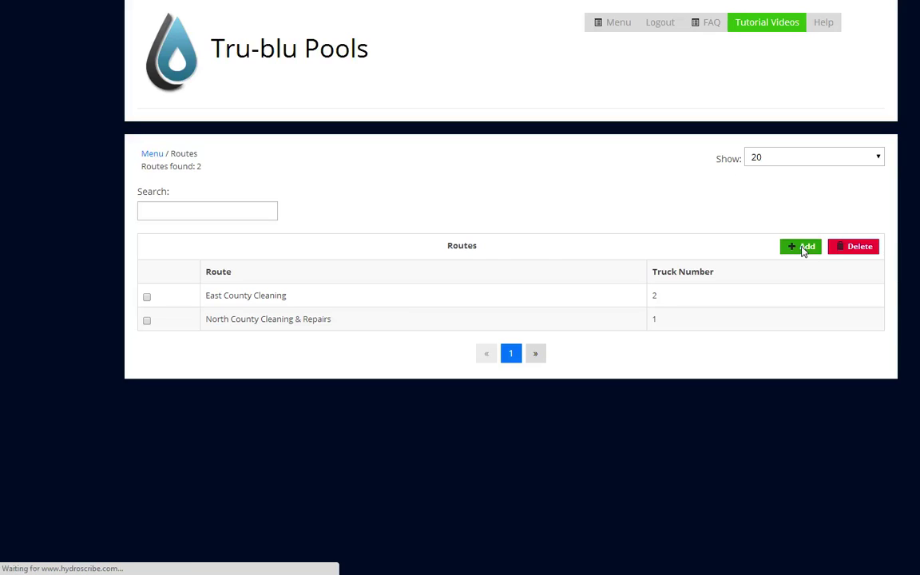
click(281, 267)
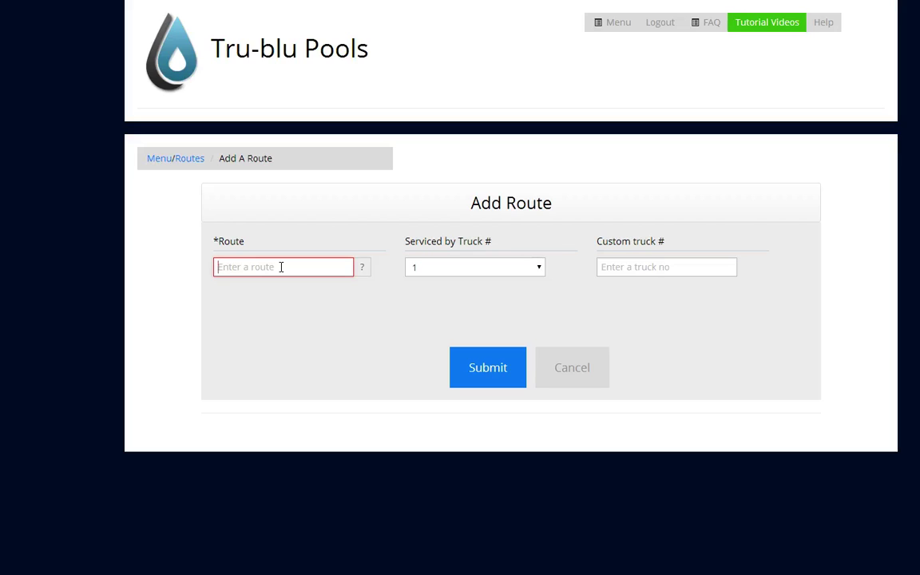
text(South route)
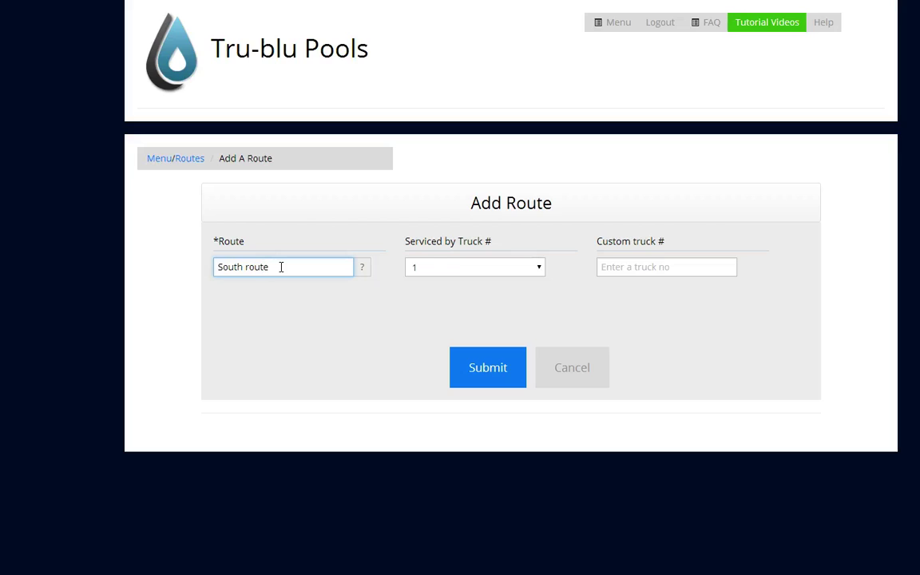
click(533, 270)
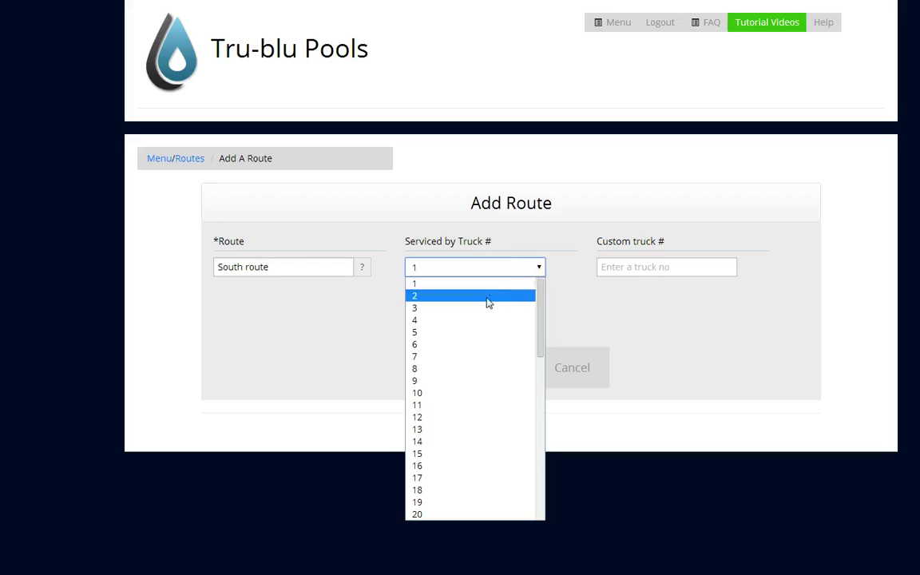
click(471, 333)
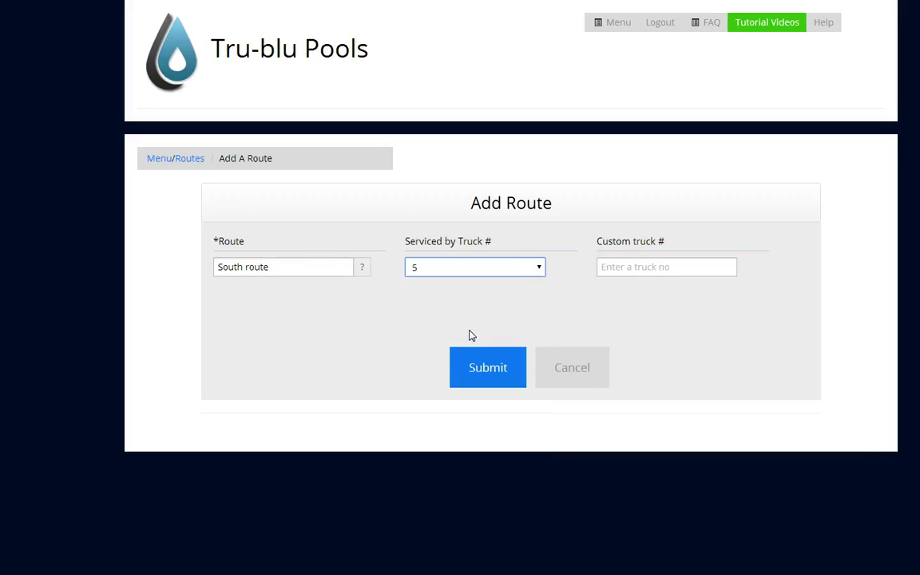
click(490, 374)
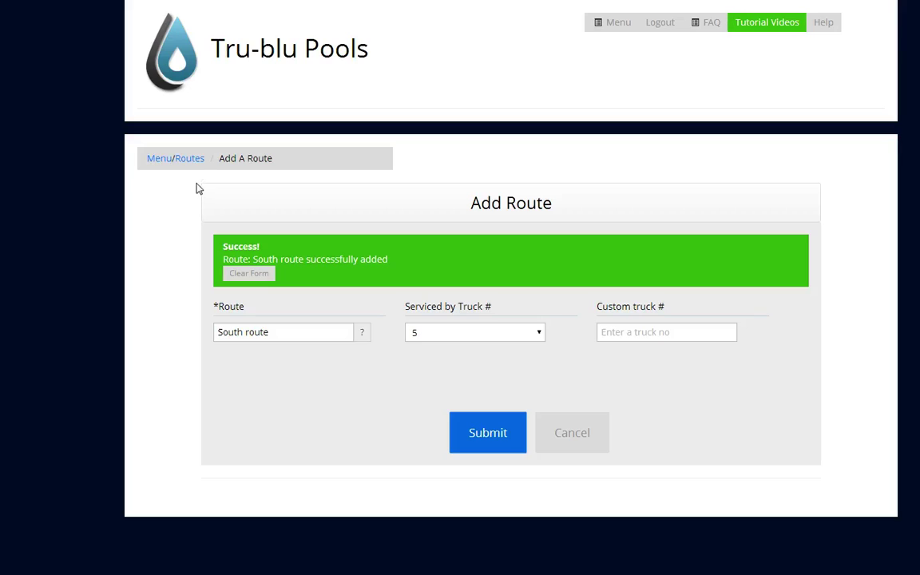
click(185, 159)
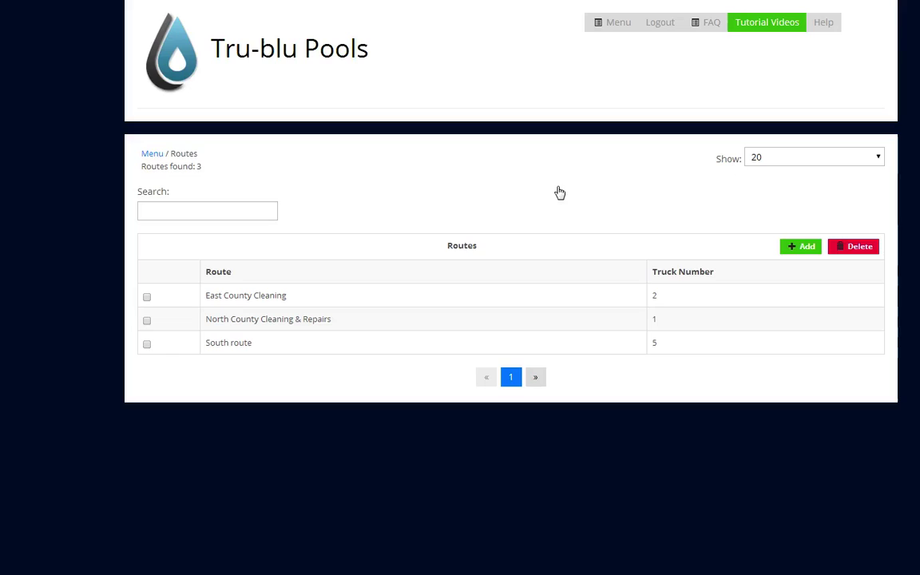
Open a blank form for adding a customer account from the customer accounts list.
click(153, 156)
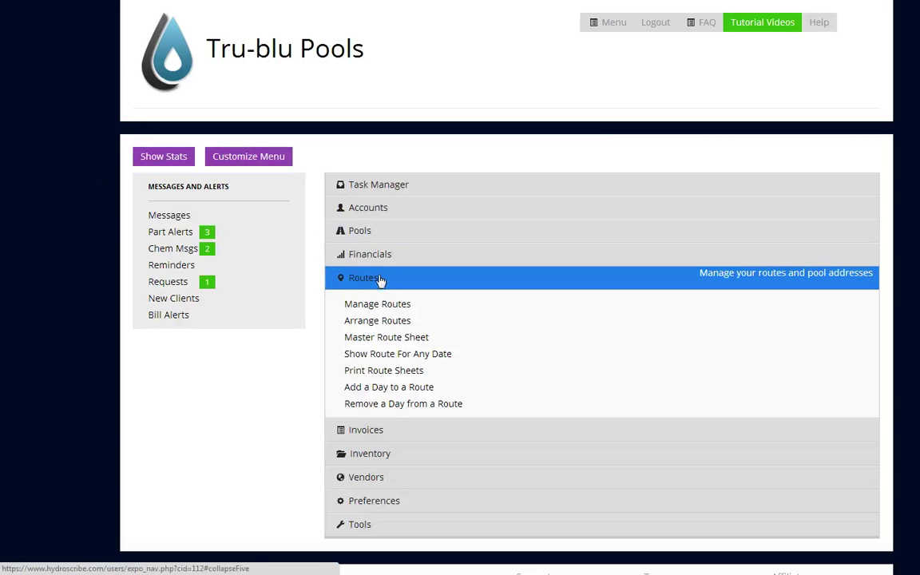
click(381, 279)
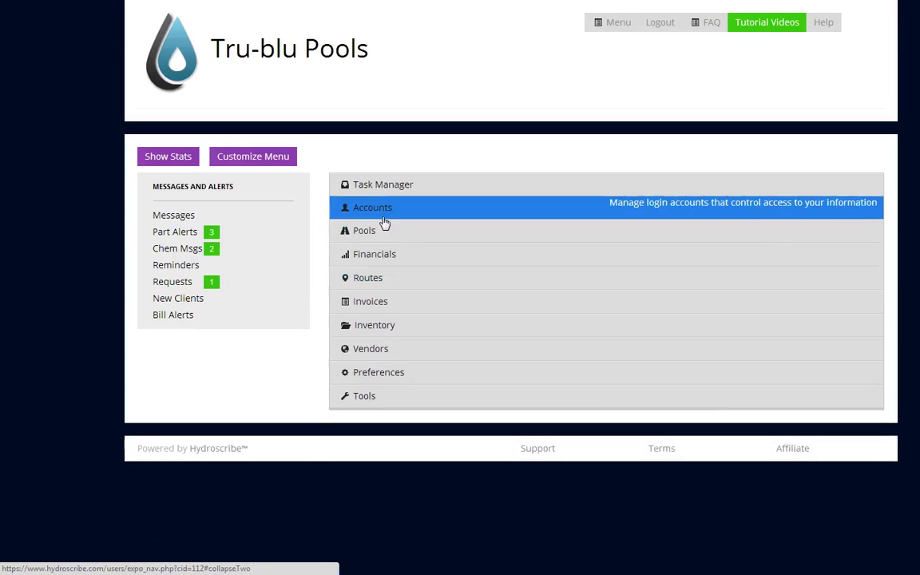
click(380, 208)
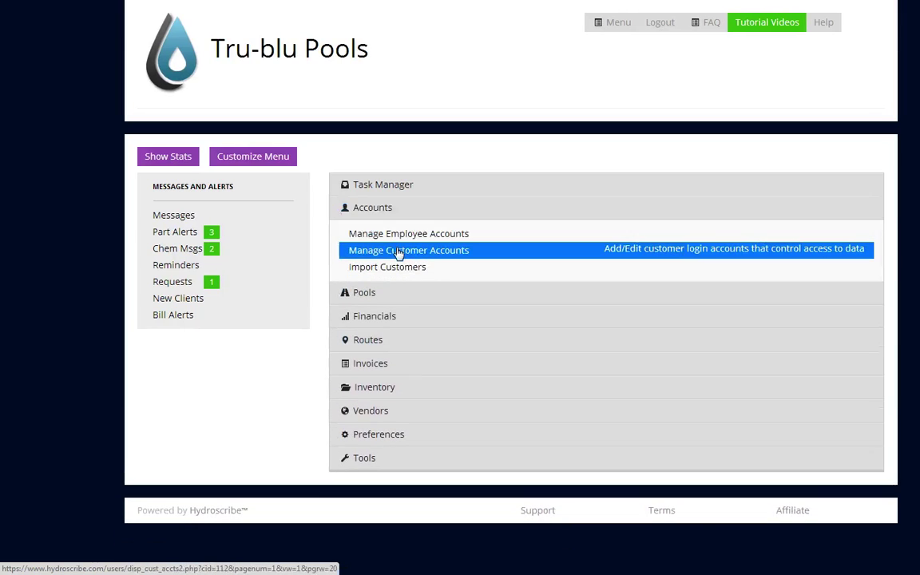
click(401, 256)
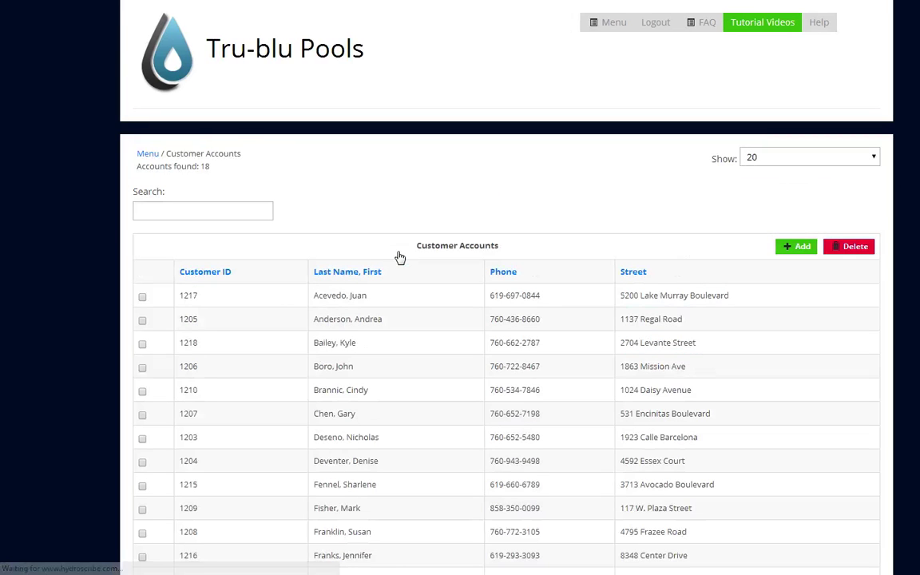
click(794, 249)
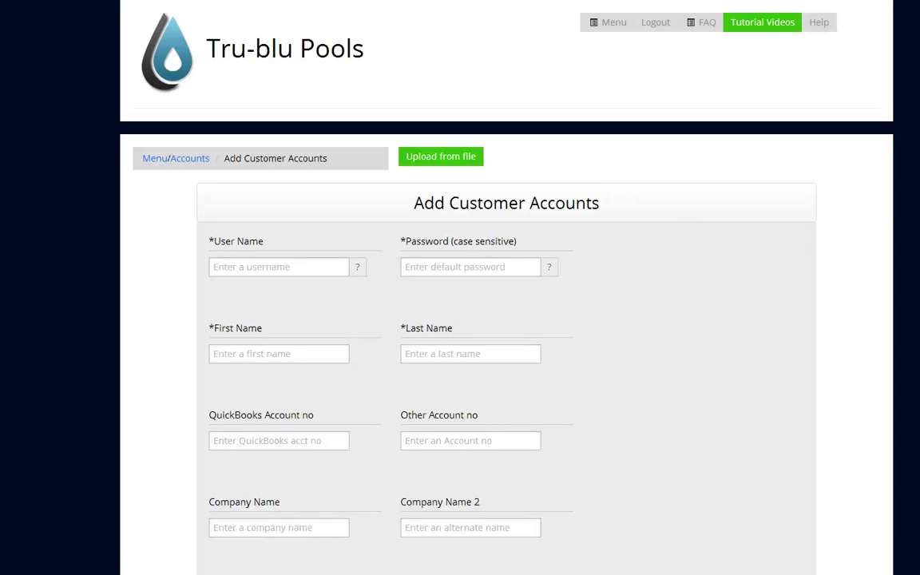
Examine the required and optional fields of the customer account form, from login details through address, contact and billing settings.
scroll(461, 319, down, 3)
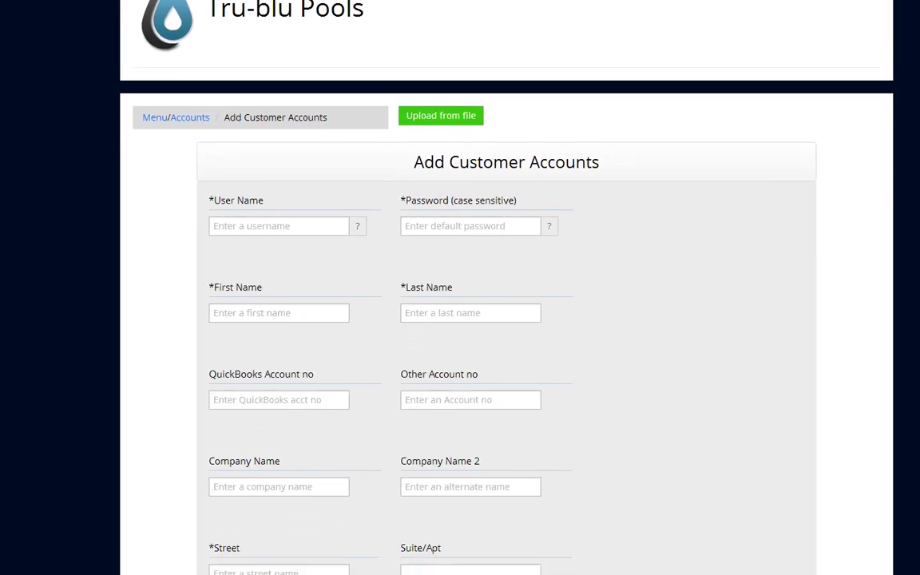
scroll(460, 319, down, 1)
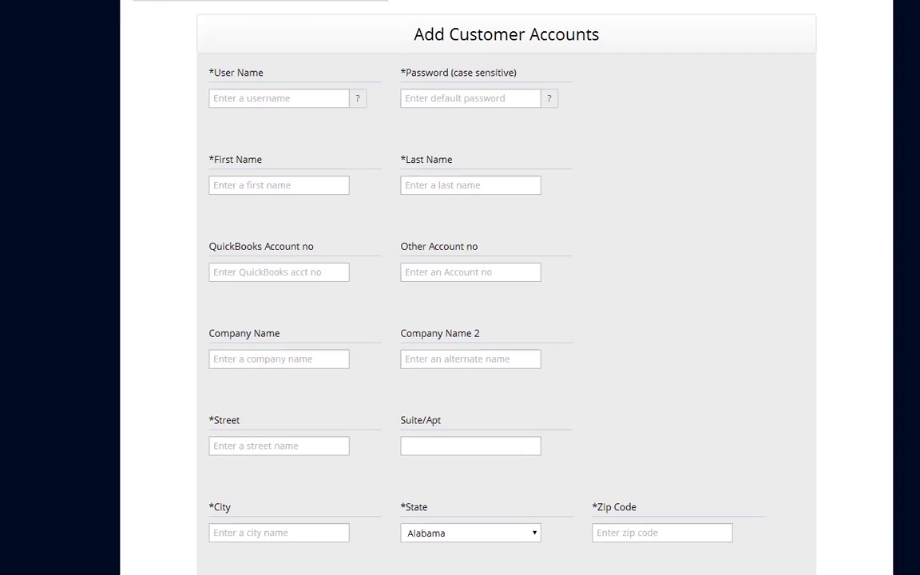
scroll(461, 320, down, 5)
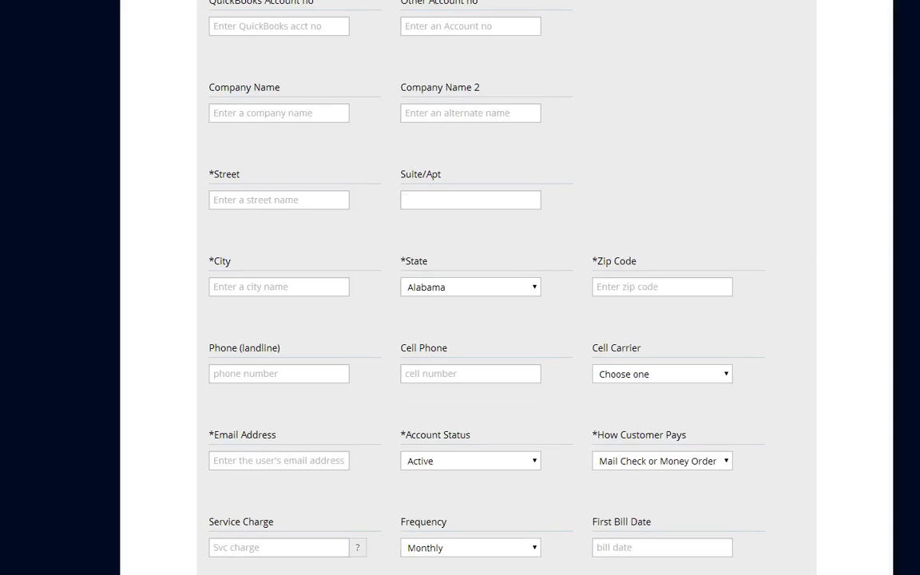
scroll(380, 278, up, 6)
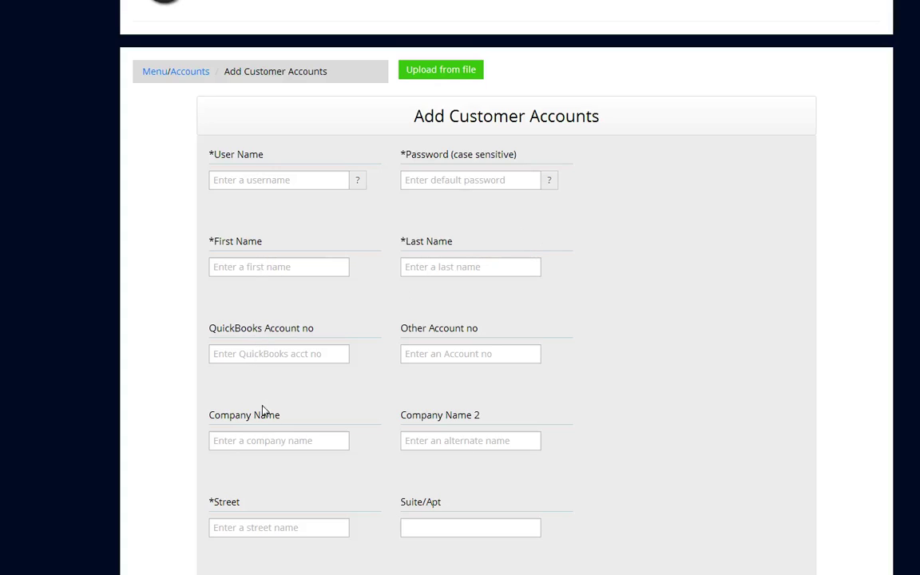
scroll(507, 320, down, 3)
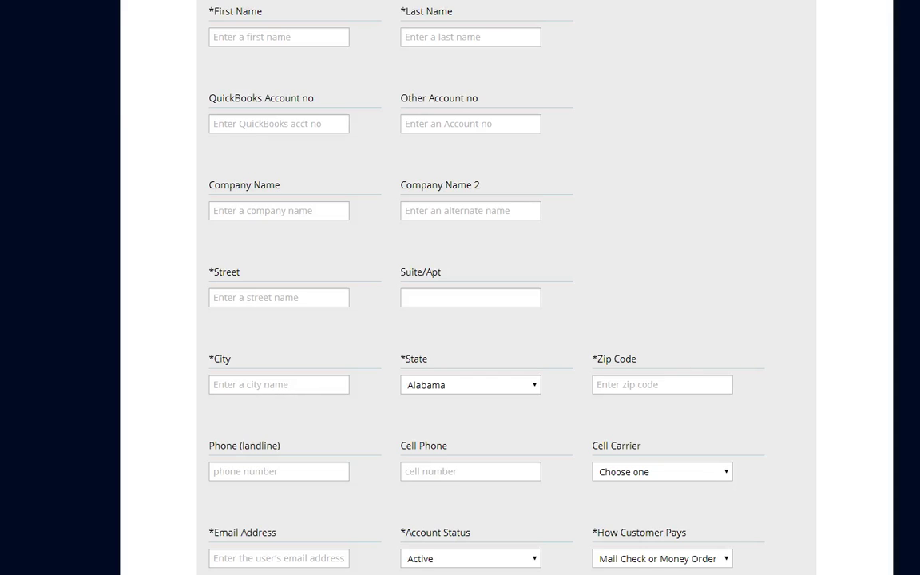
scroll(756, 239, down, 2)
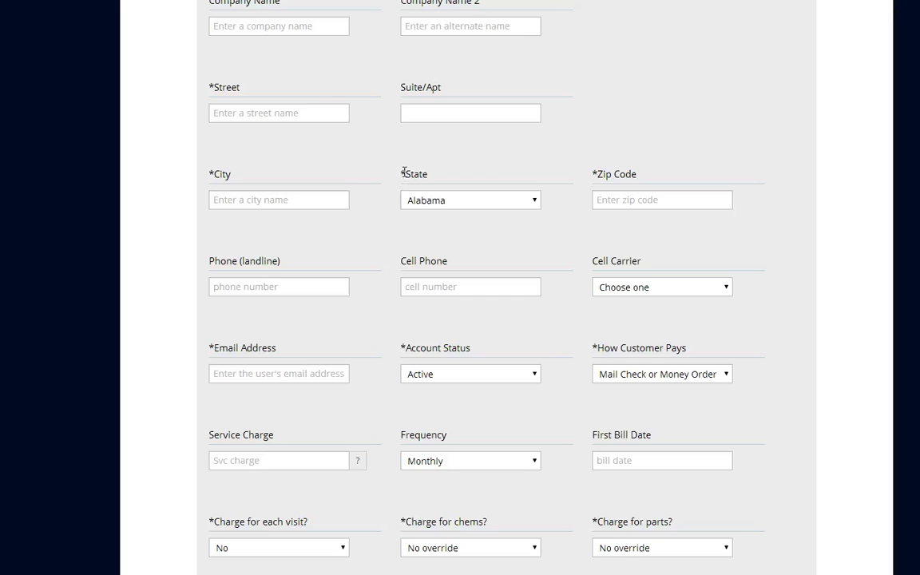
drag(405, 173, 400, 173)
scroll(438, 288, down, 1)
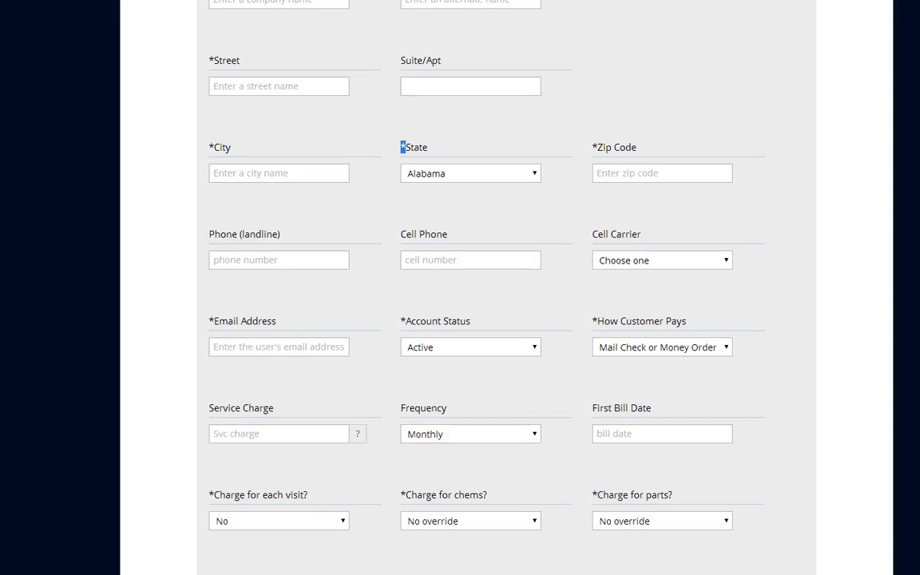
scroll(507, 288, down, 5)
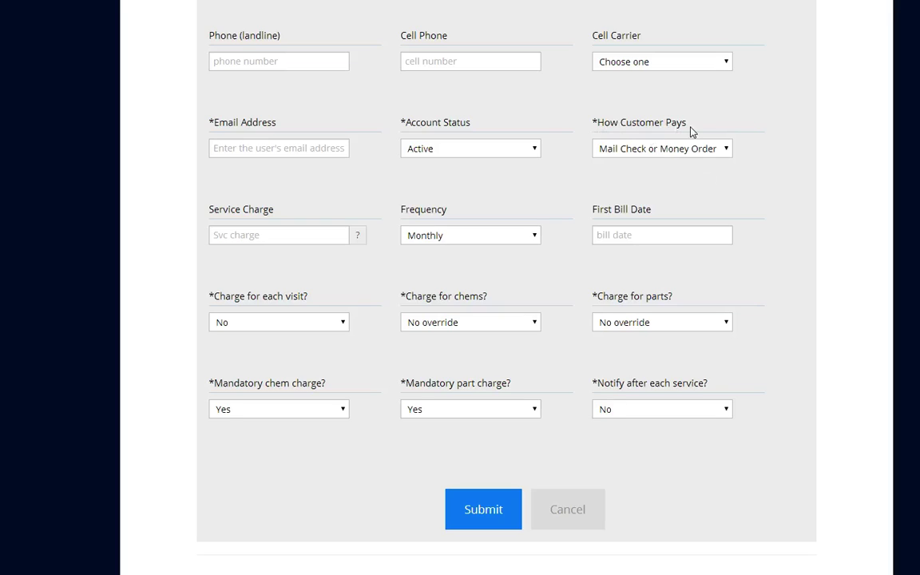
Check the payment method choices and the service charge field, and cancel the new customer account.
click(726, 155)
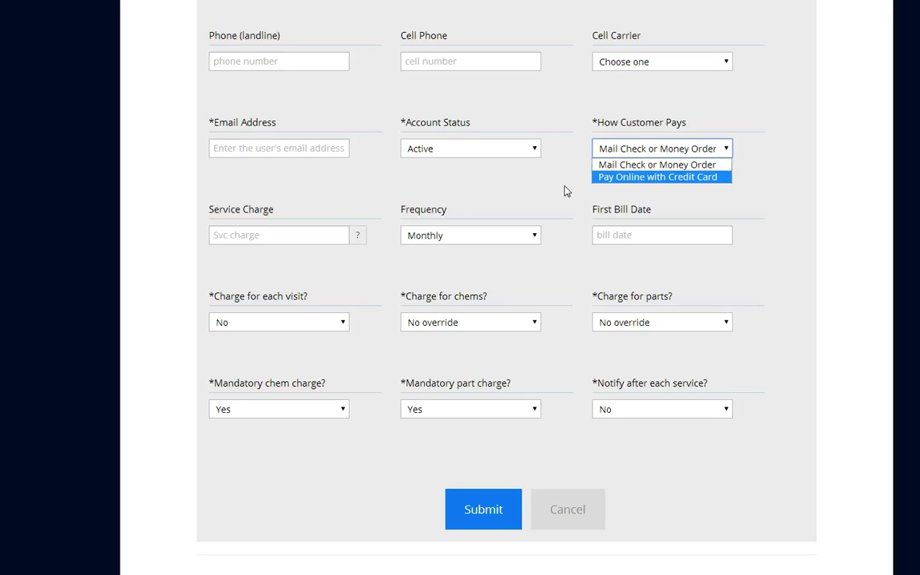
click(386, 239)
click(290, 235)
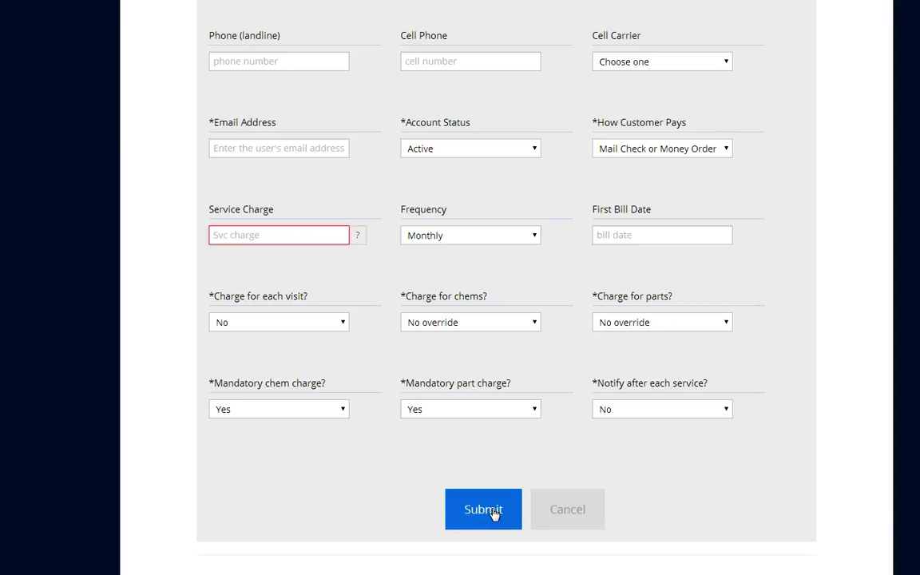
click(583, 512)
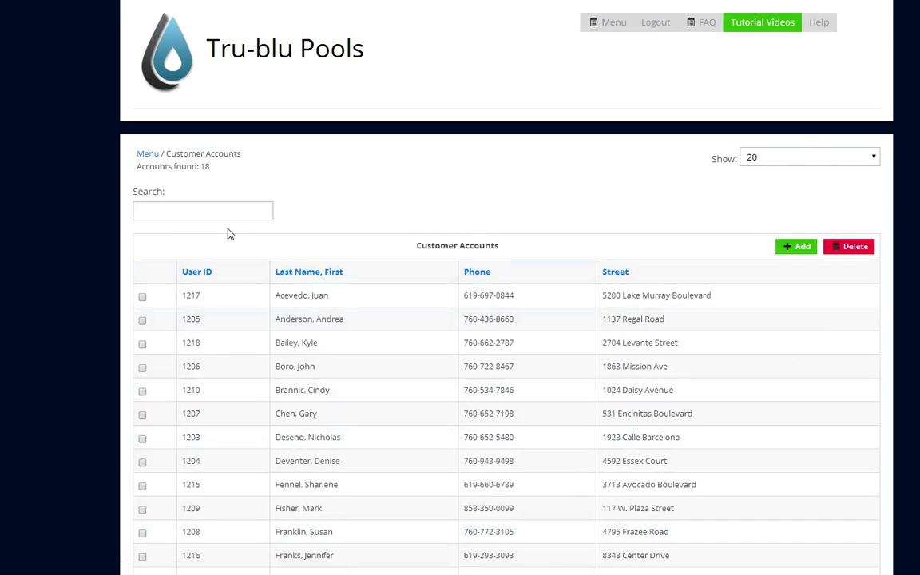
Open a blank form for adding a pool from the list of managed pools.
click(147, 162)
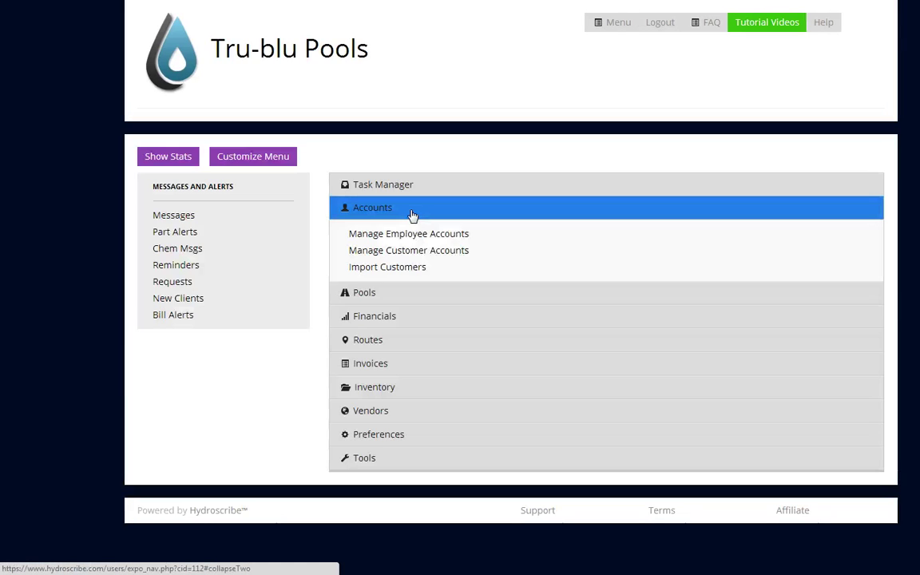
click(393, 212)
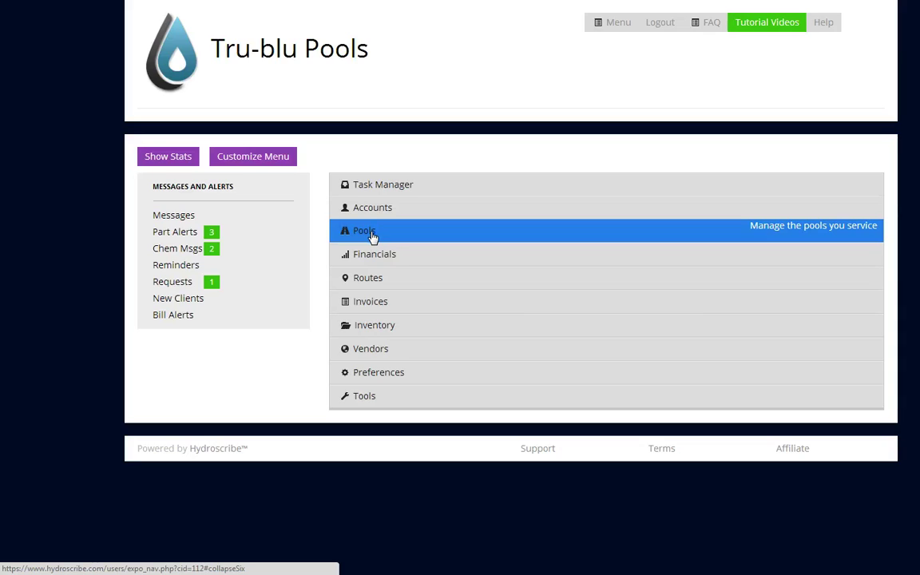
click(371, 237)
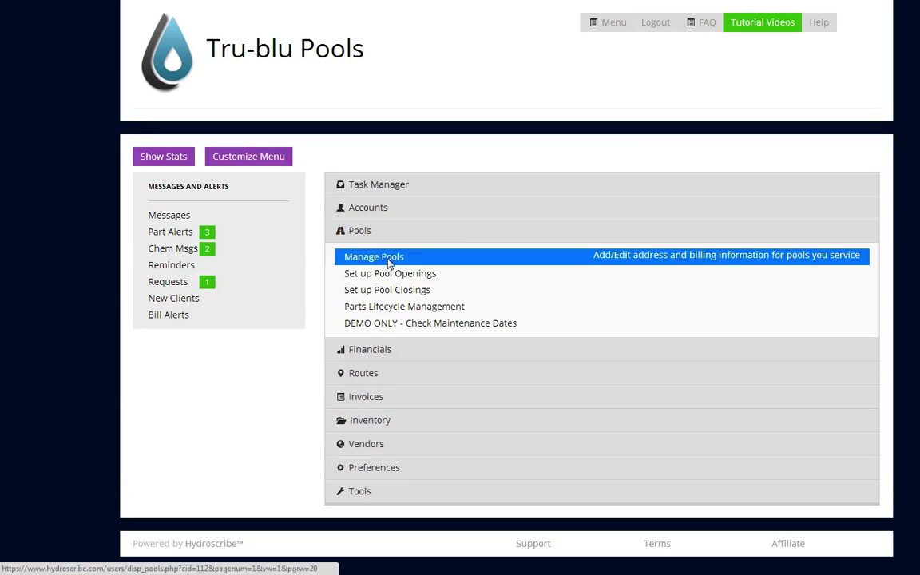
click(390, 262)
click(600, 250)
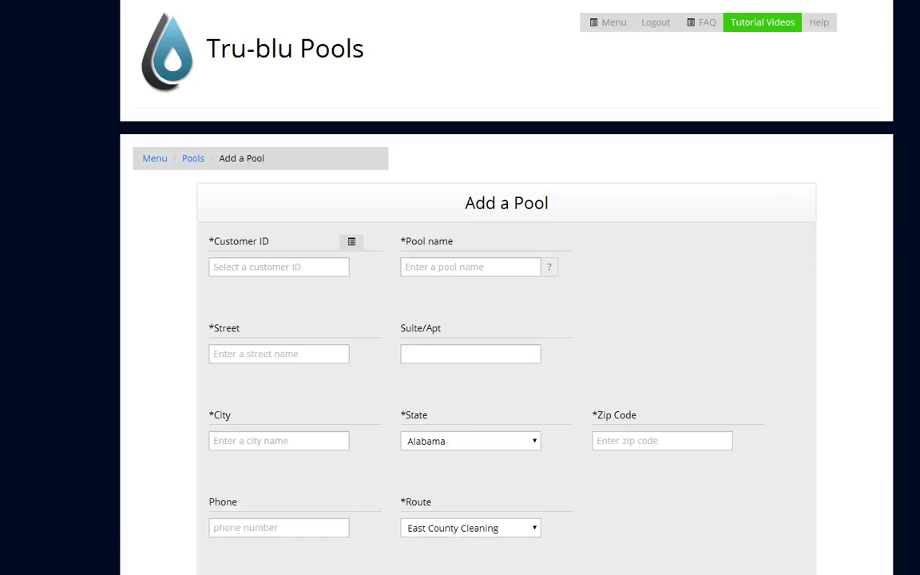
Assign the new pool to the eighth customer in the customer ID lookup list.
scroll(460, 320, down, 3)
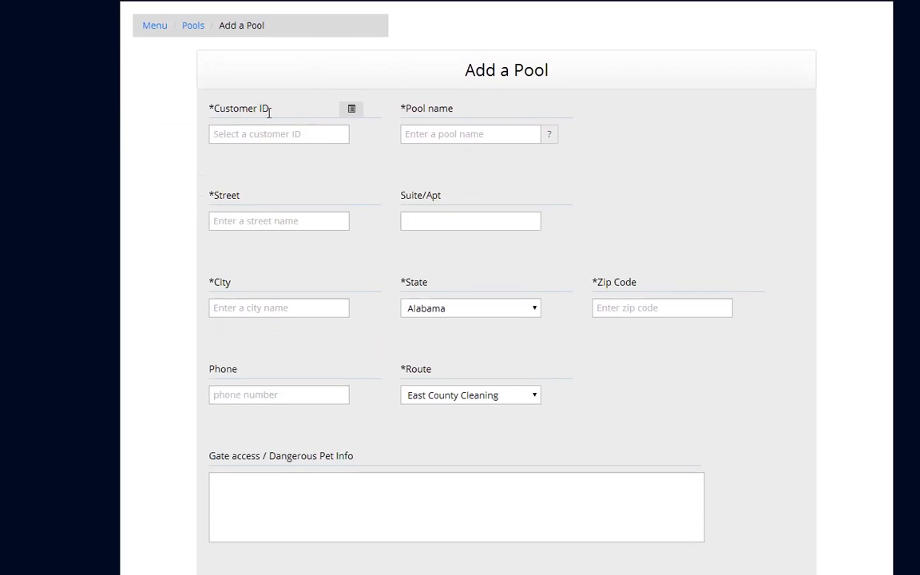
click(352, 112)
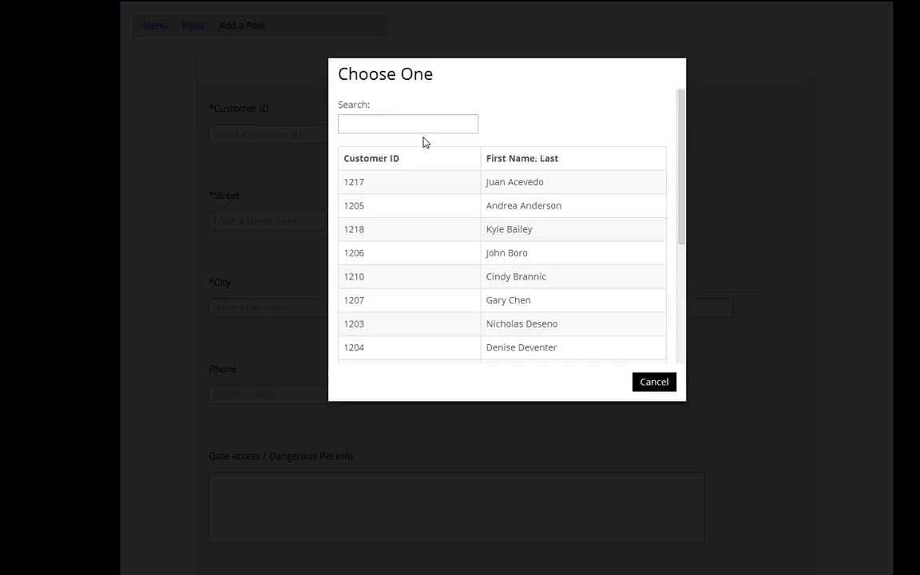
drag(680, 165, 665, 231)
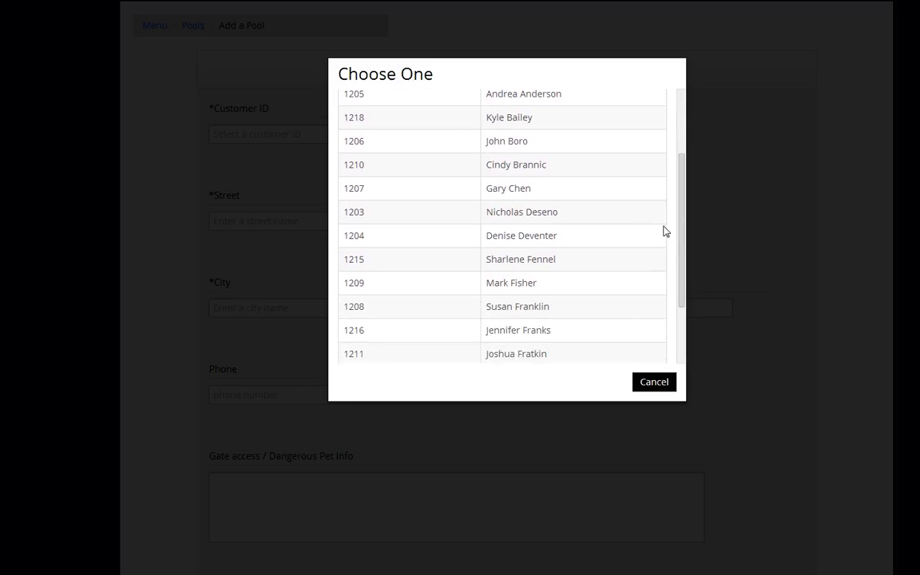
click(520, 235)
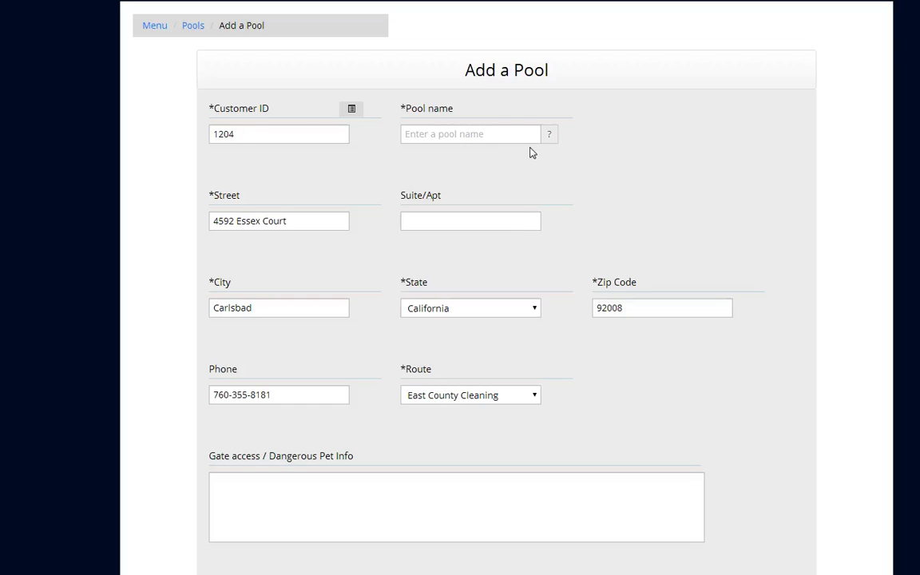
Name the pool with the selected customer's first name followed by "Pool 1".
click(480, 137)
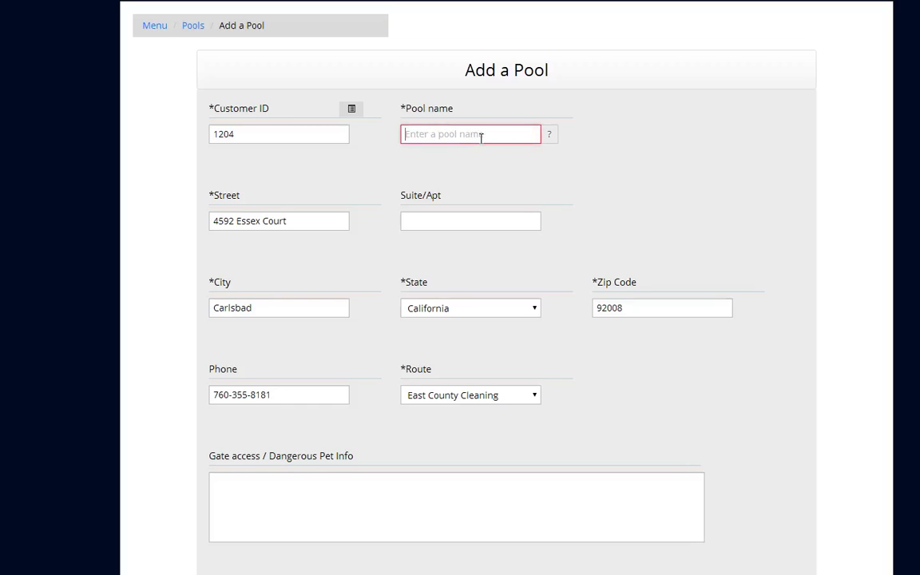
text(De)
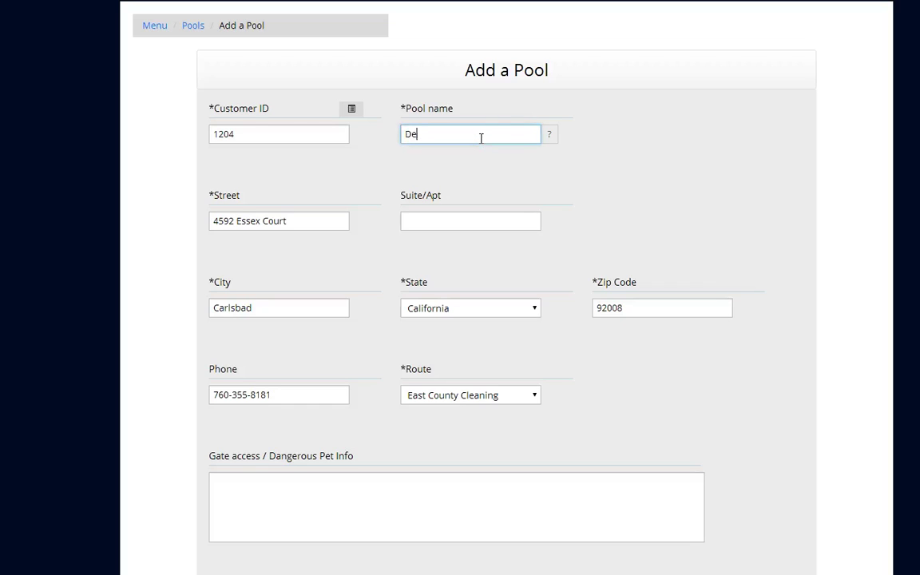
text(nise Pool 1)
scroll(506, 288, down, 2)
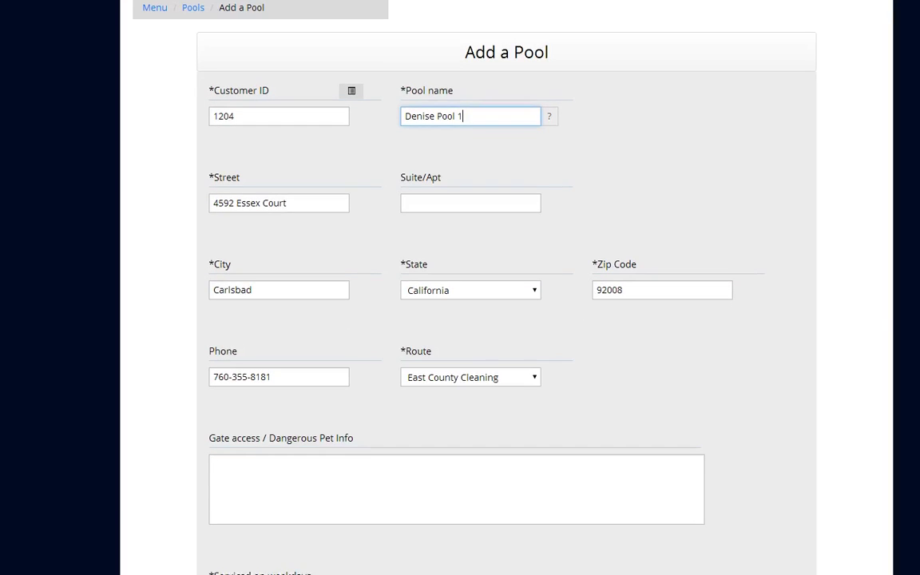
Assign the new pool to the South route and mark Monday and Friday as its service weekdays.
scroll(496, 179, down, 5)
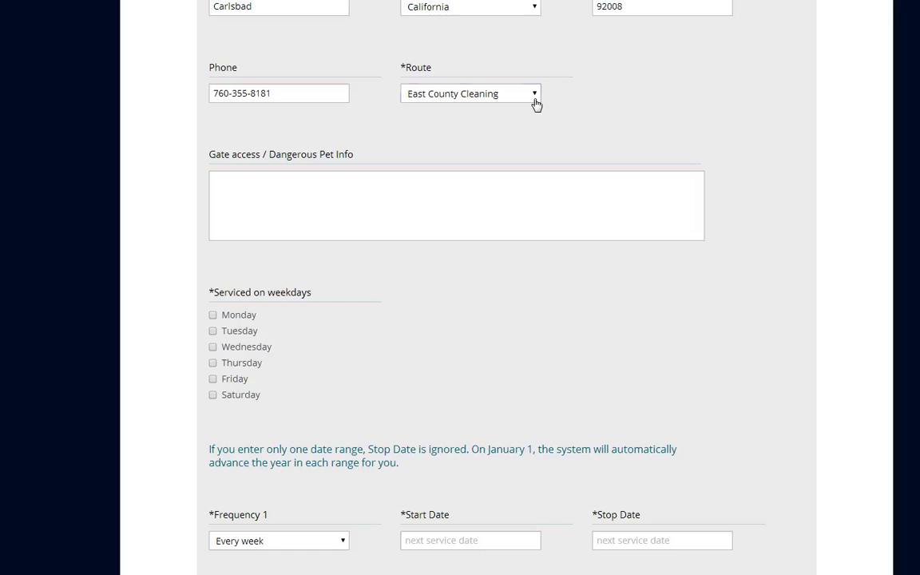
click(536, 101)
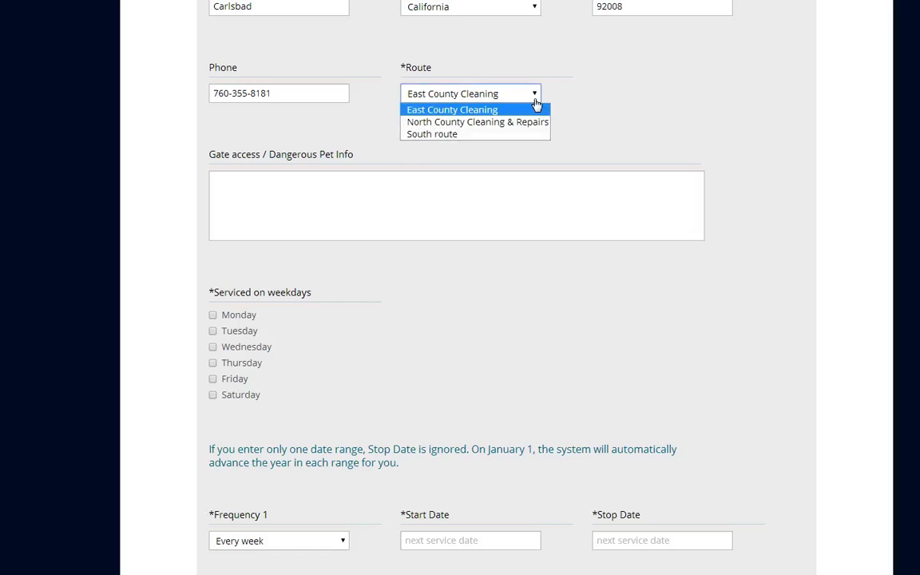
click(467, 138)
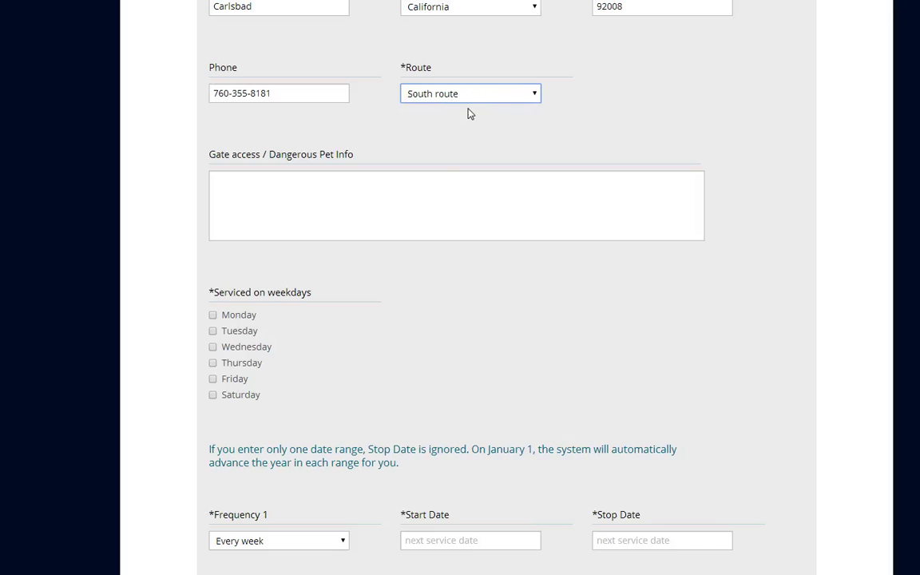
click(214, 319)
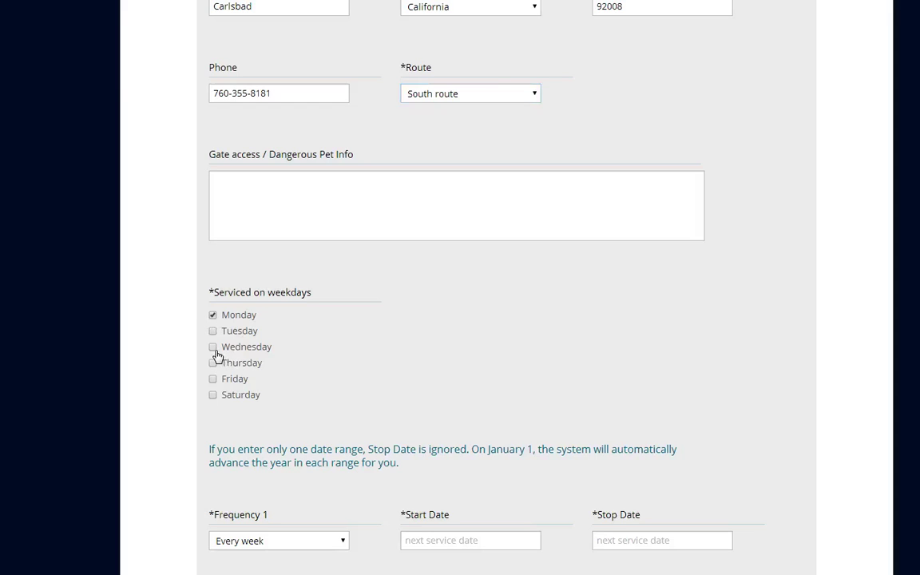
click(213, 381)
Set the start date of the first weekly service frequency to 01/01/2014.
scroll(874, 375, down, 4)
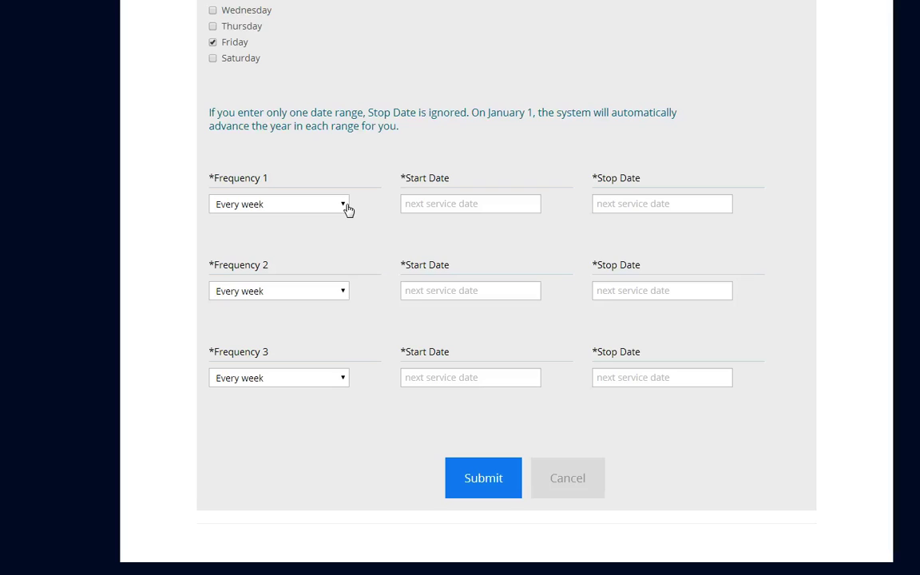
click(429, 203)
click(413, 228)
click(413, 228)
click(487, 275)
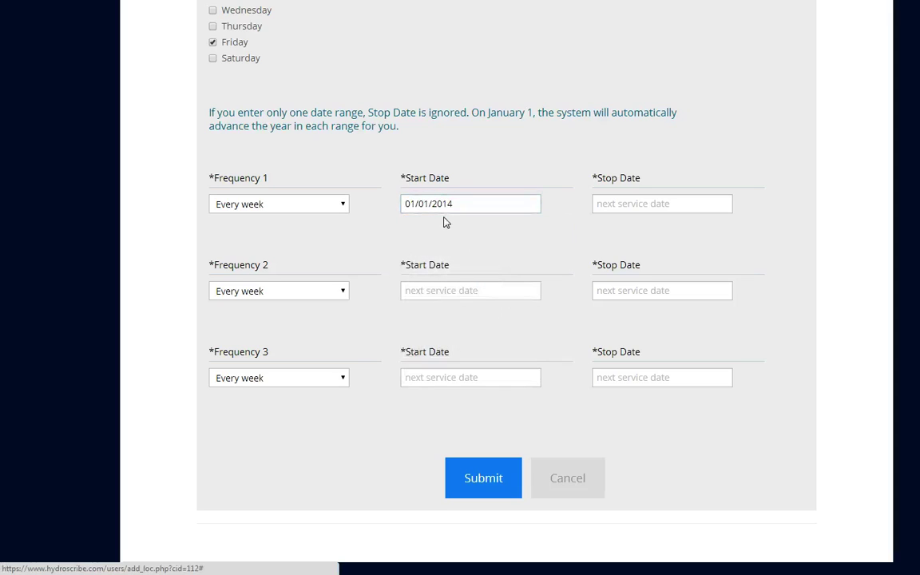
Set the stop date of the first service frequency to 12/31/2014.
click(606, 205)
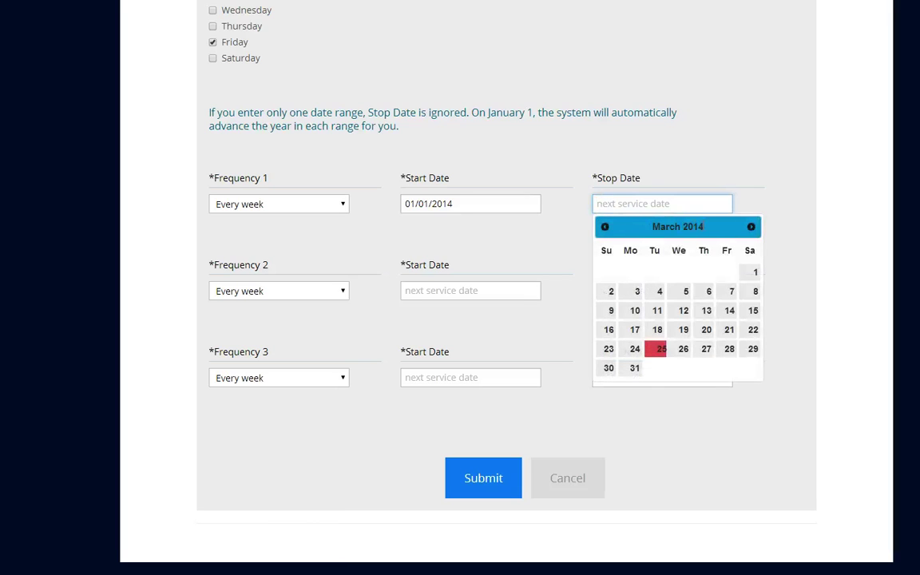
click(752, 229)
click(752, 229)
click(752, 229)
click(752, 229)
click(751, 228)
click(752, 228)
click(752, 228)
click(752, 228)
click(752, 229)
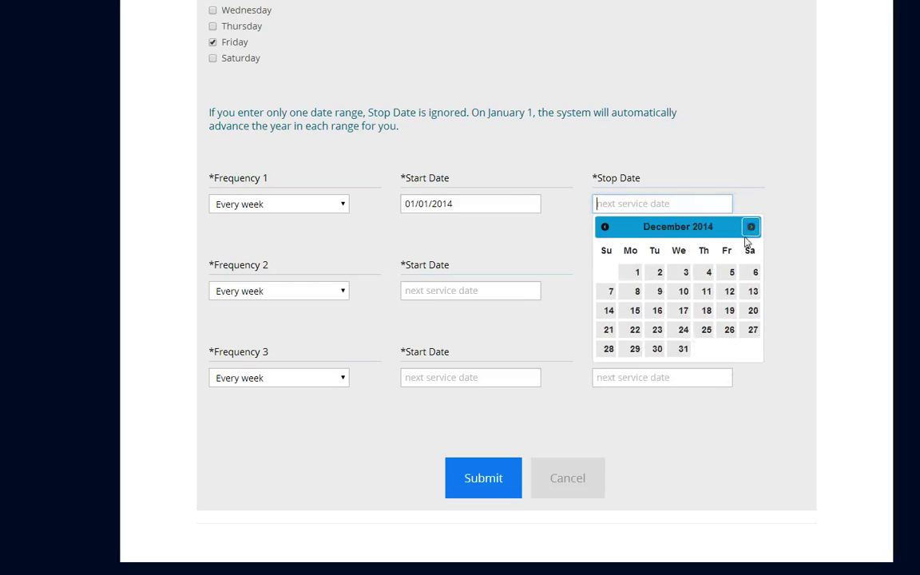
click(685, 354)
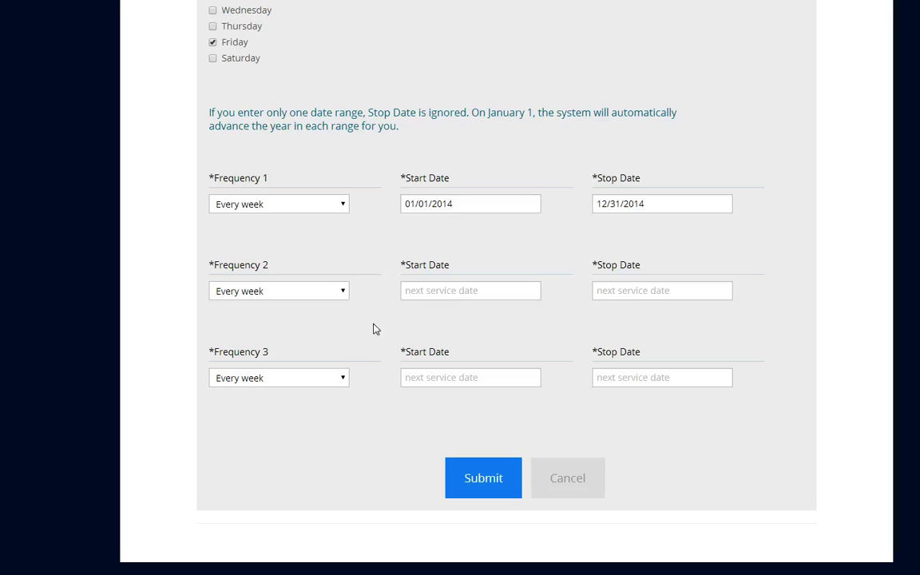
Check the interval choices for the second service frequency, and cancel the new pool.
click(345, 300)
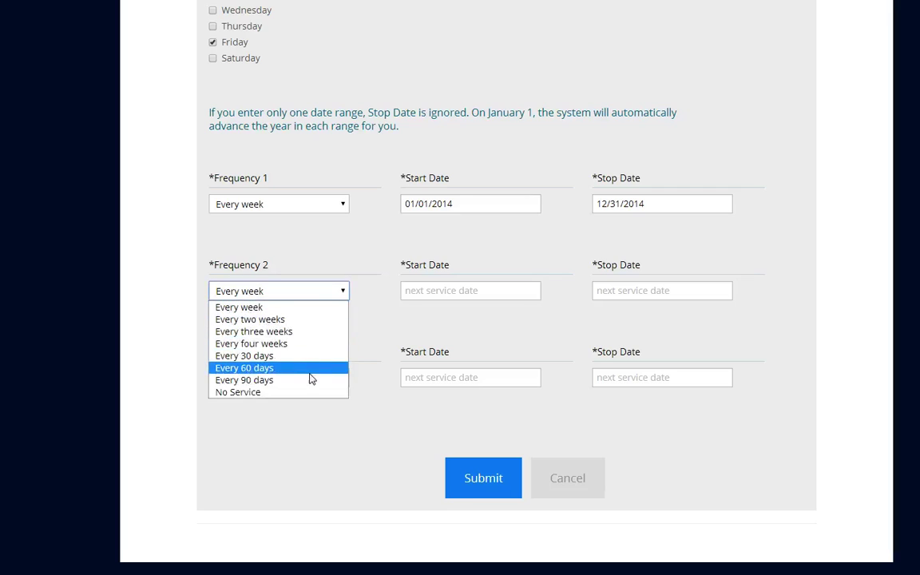
click(480, 429)
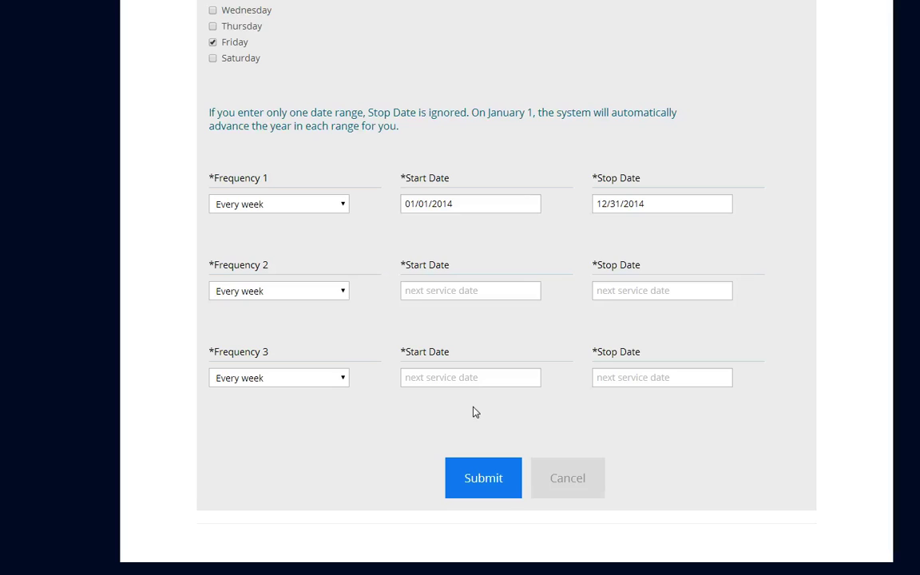
click(585, 476)
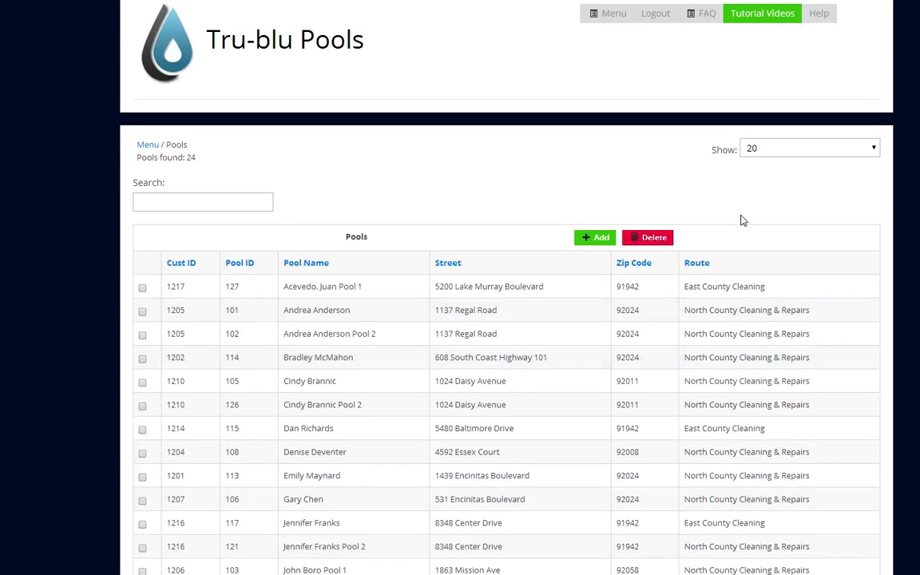
Open a blank form for adding an employee account from the list of managed employee accounts.
click(146, 148)
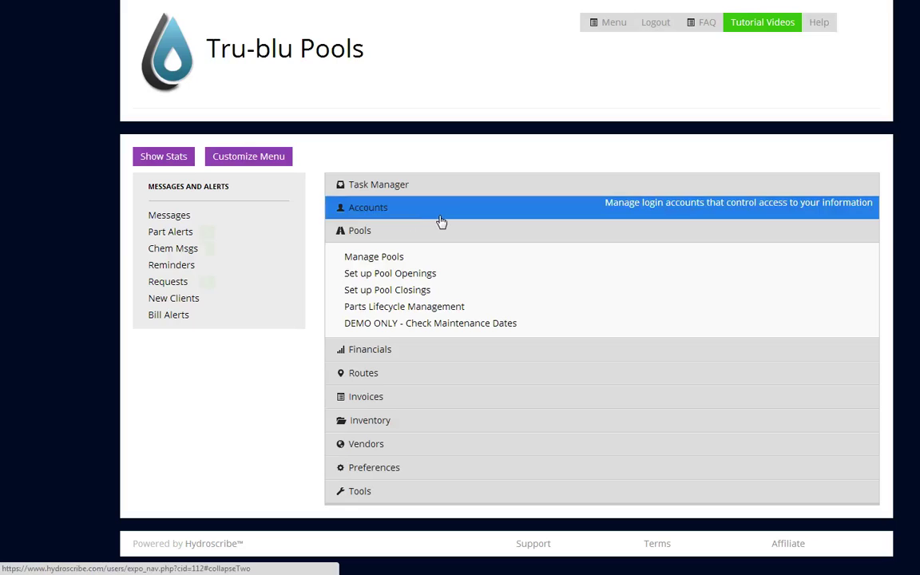
click(361, 234)
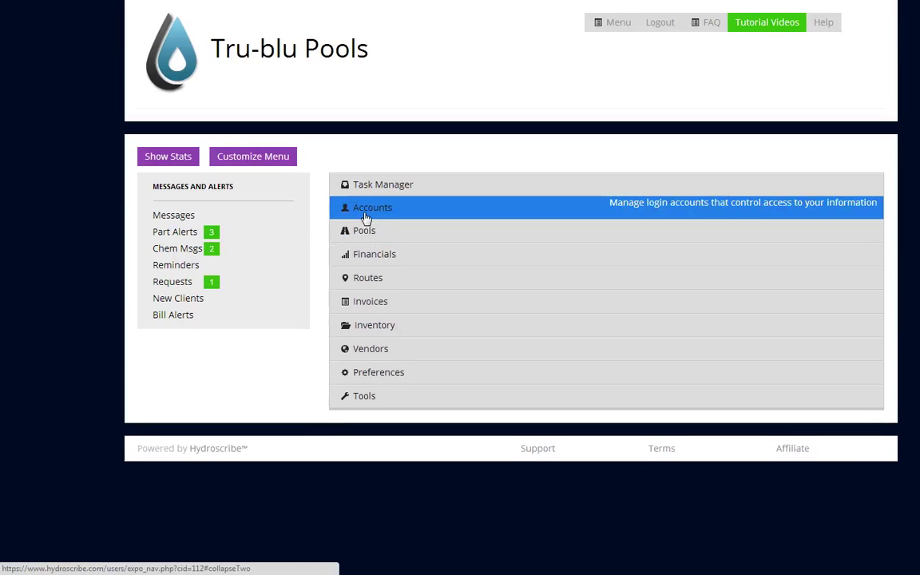
click(366, 215)
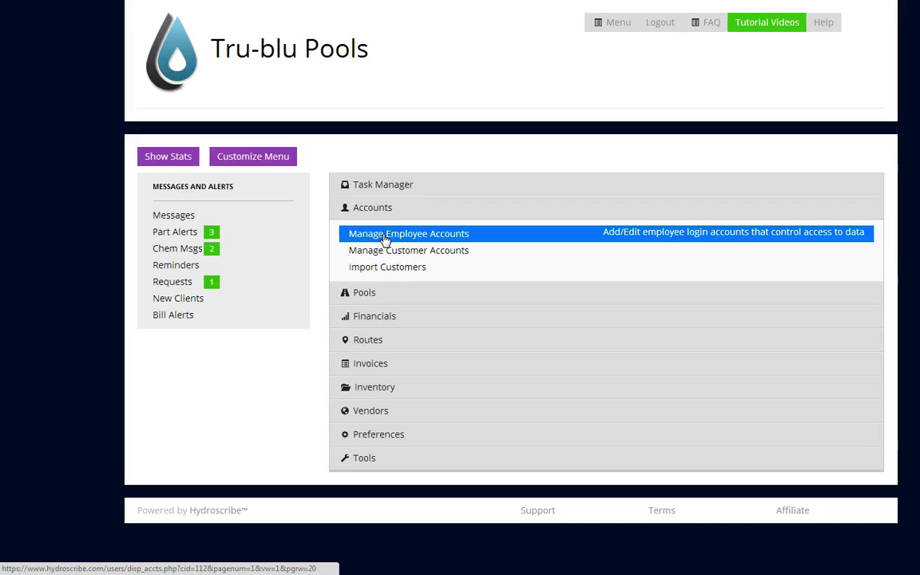
click(385, 236)
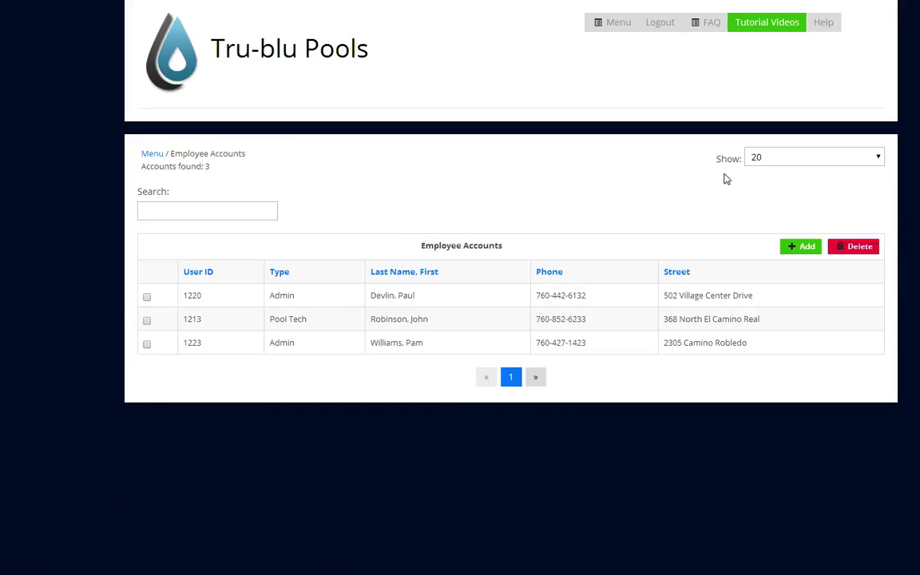
click(806, 252)
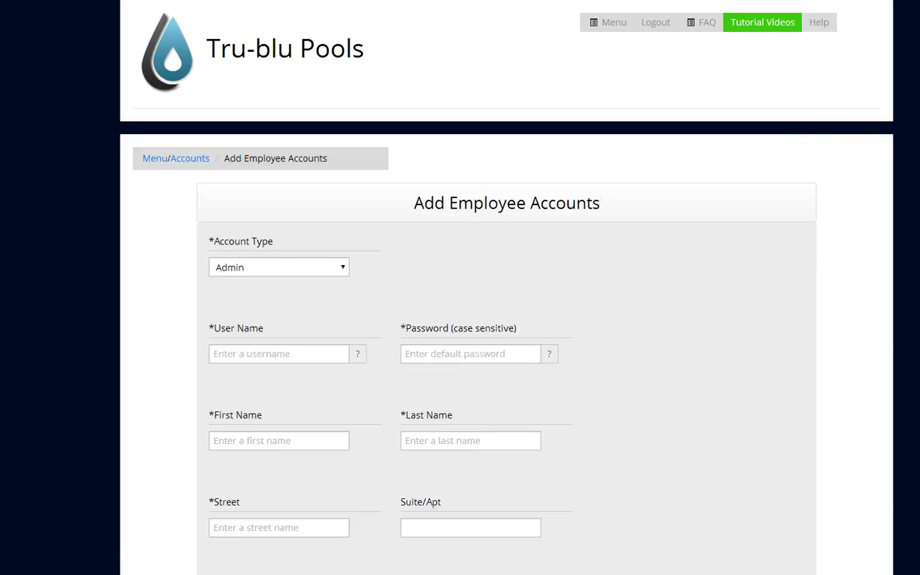
Set the new employee's account type to Pool Tech.
scroll(371, 161, down, 3)
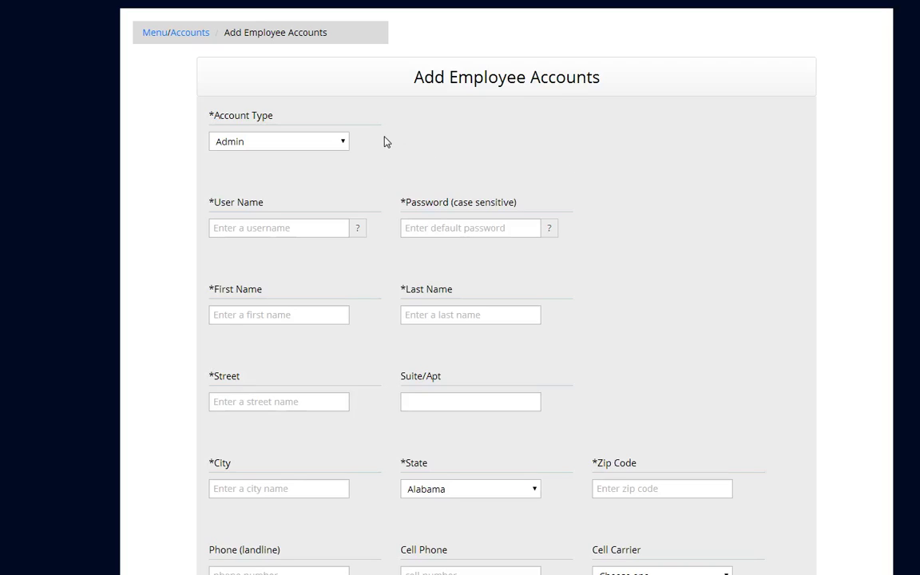
click(344, 152)
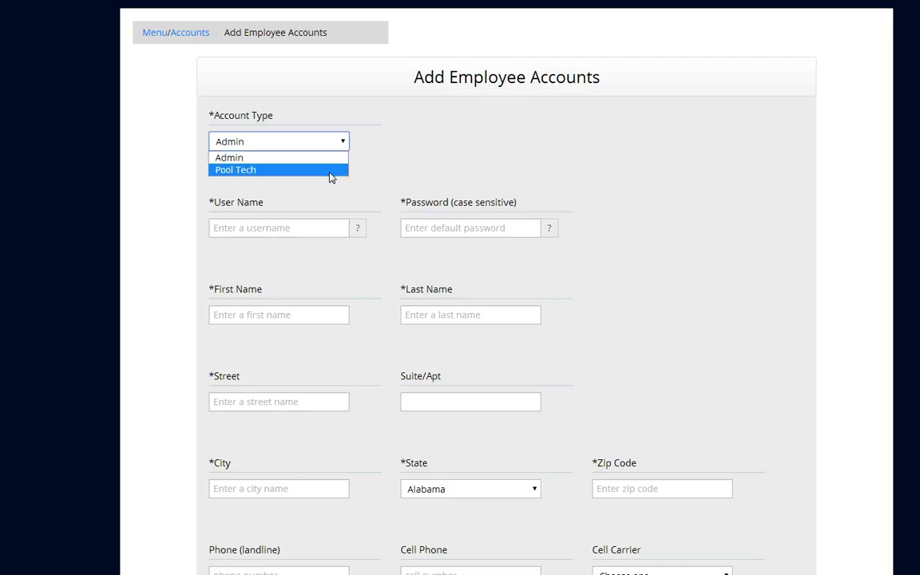
click(331, 171)
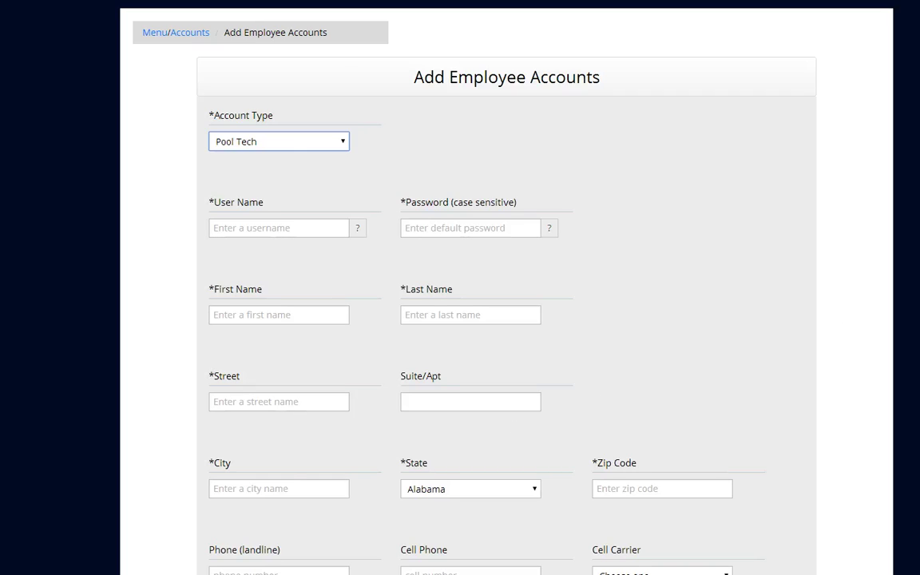
Assign the new employee to the South route, and cancel the new employee account.
scroll(464, 407, down, 5)
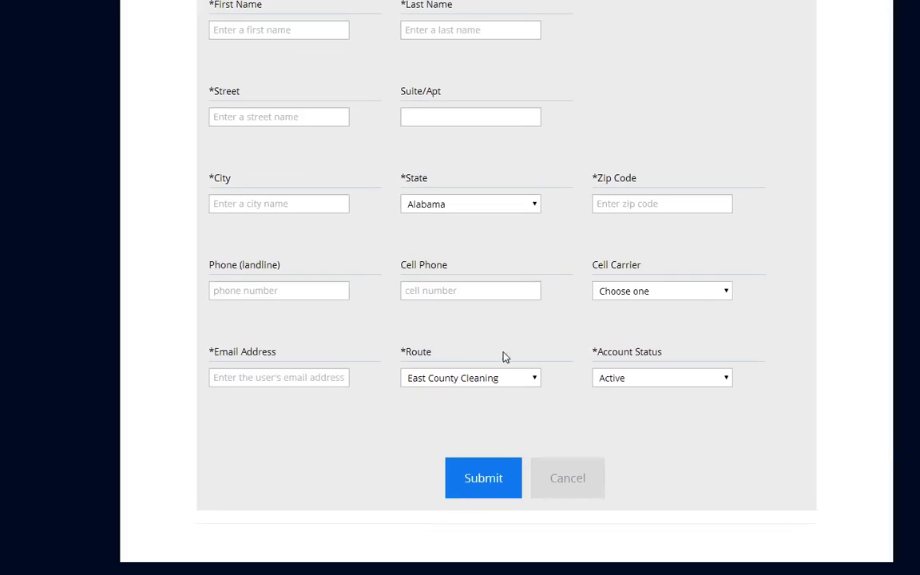
click(533, 382)
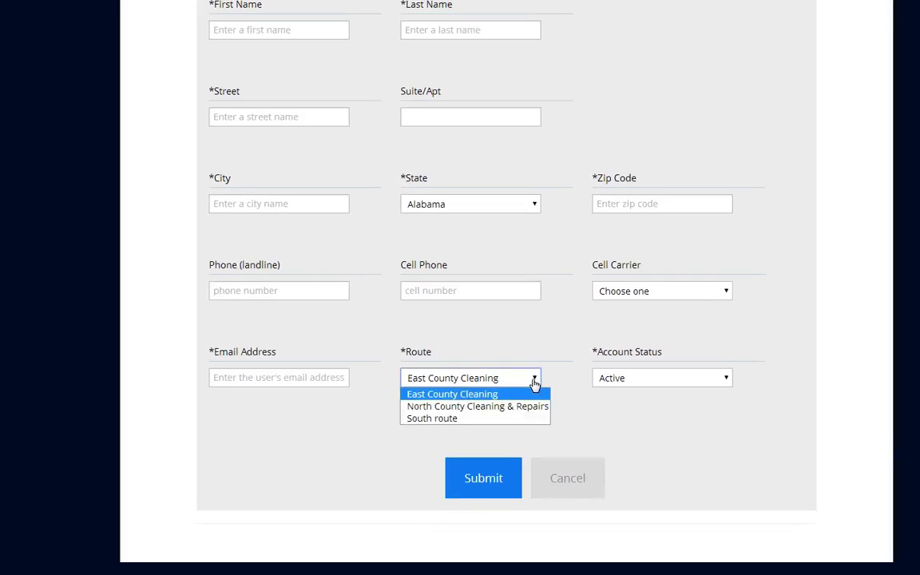
click(496, 421)
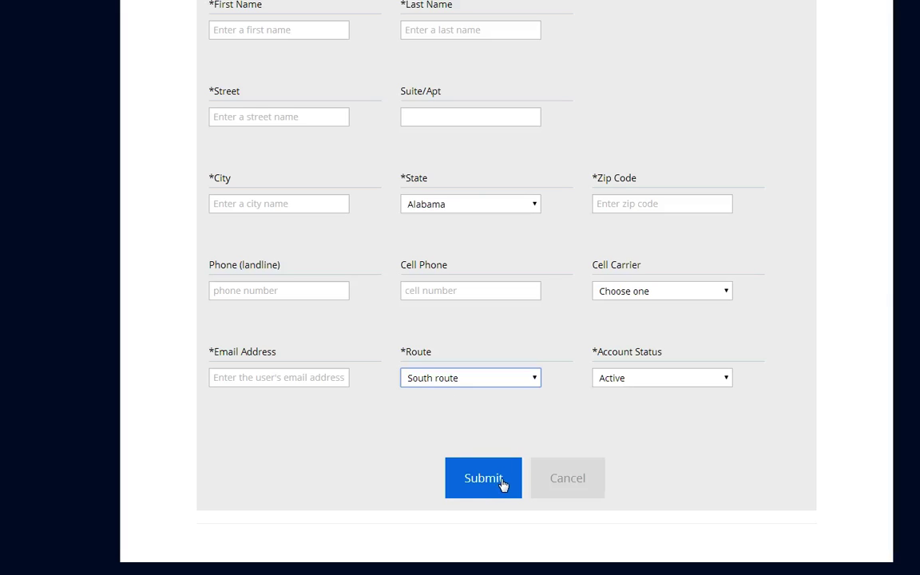
click(569, 485)
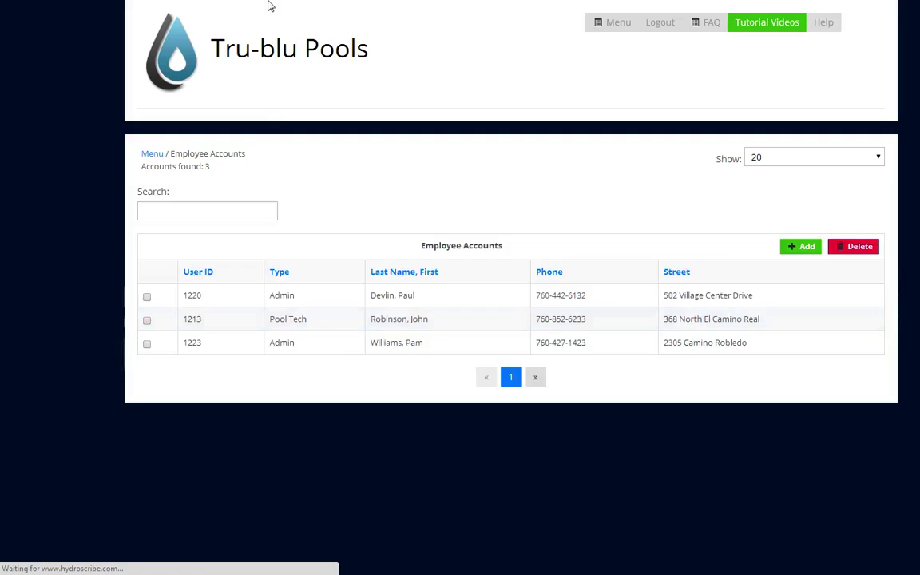